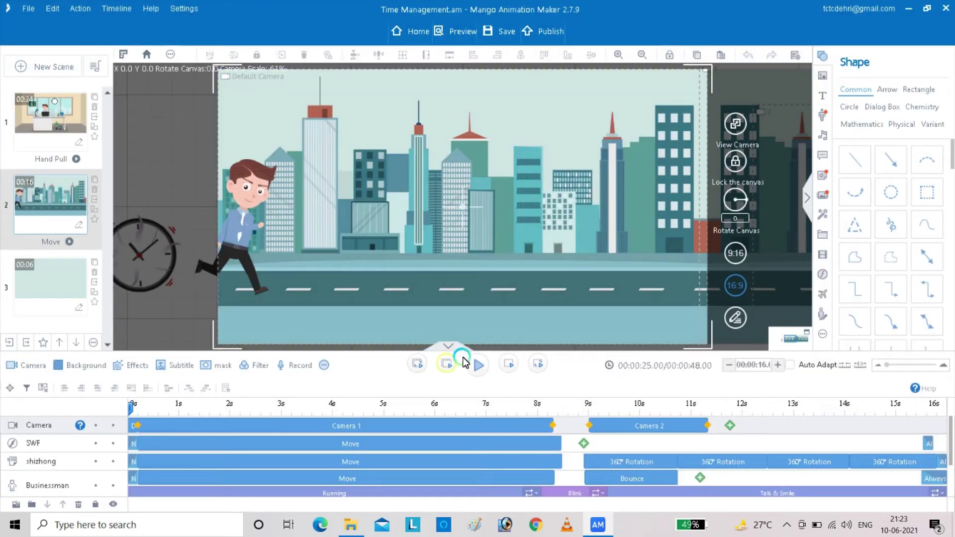
# - Play back scene 2, and open and play back scene 3 to check their animations
pyautogui.click(477, 367)
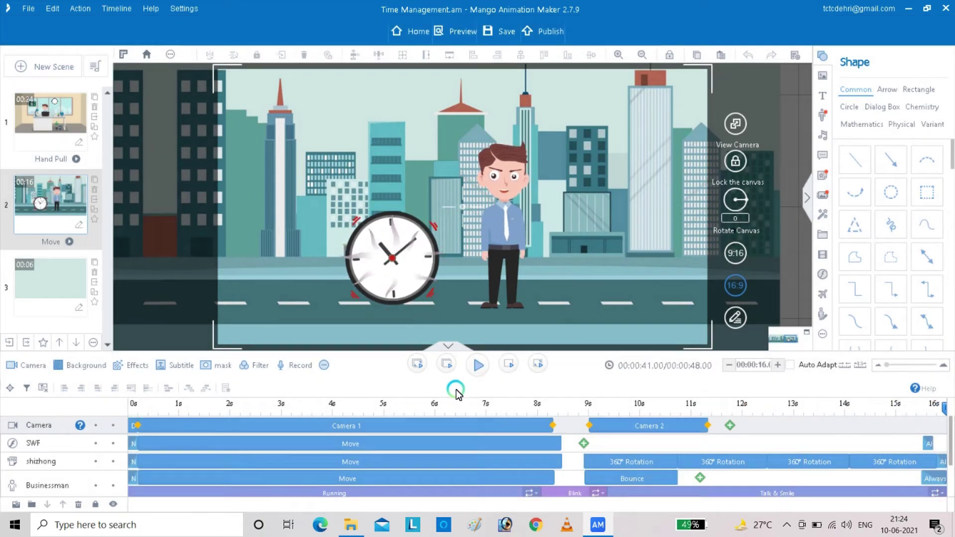
pyautogui.click(58, 285)
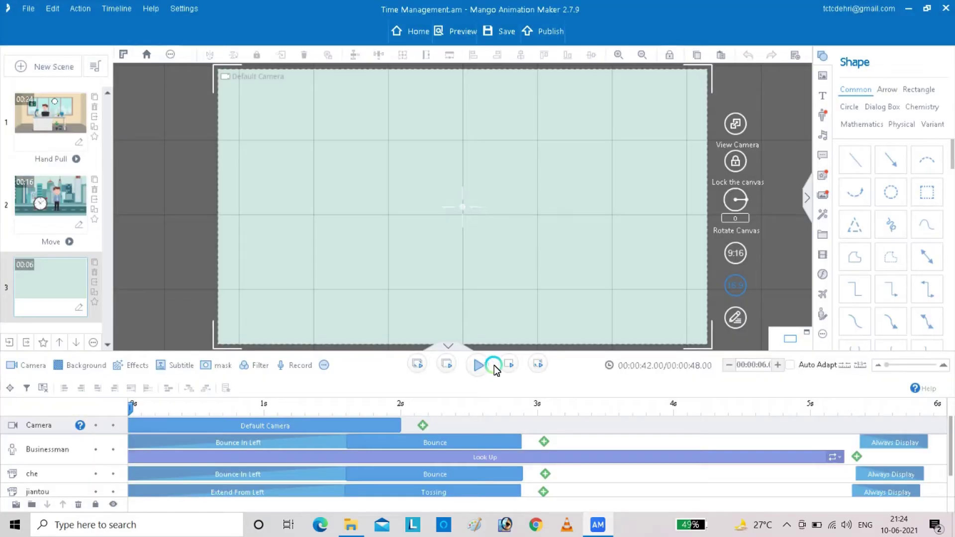
pyautogui.click(478, 367)
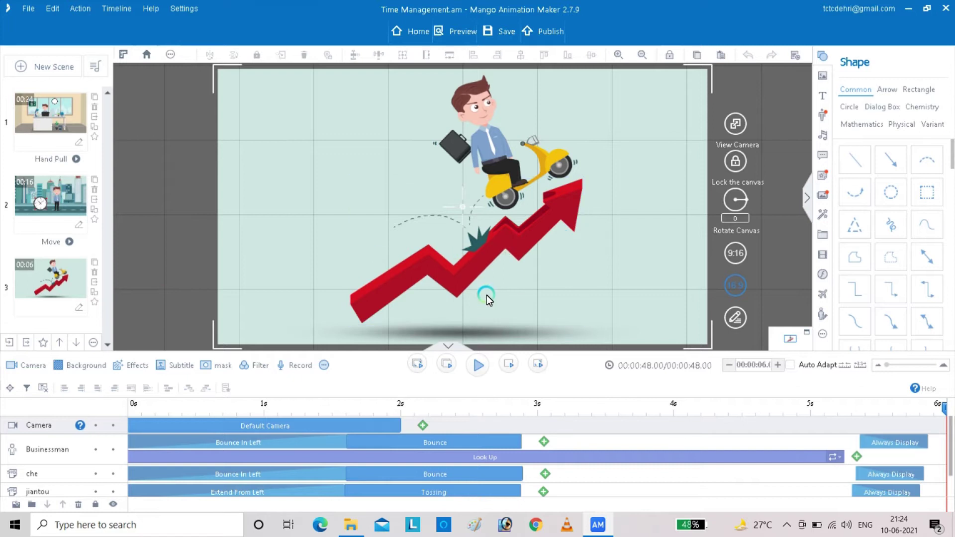
pyautogui.click(950, 434)
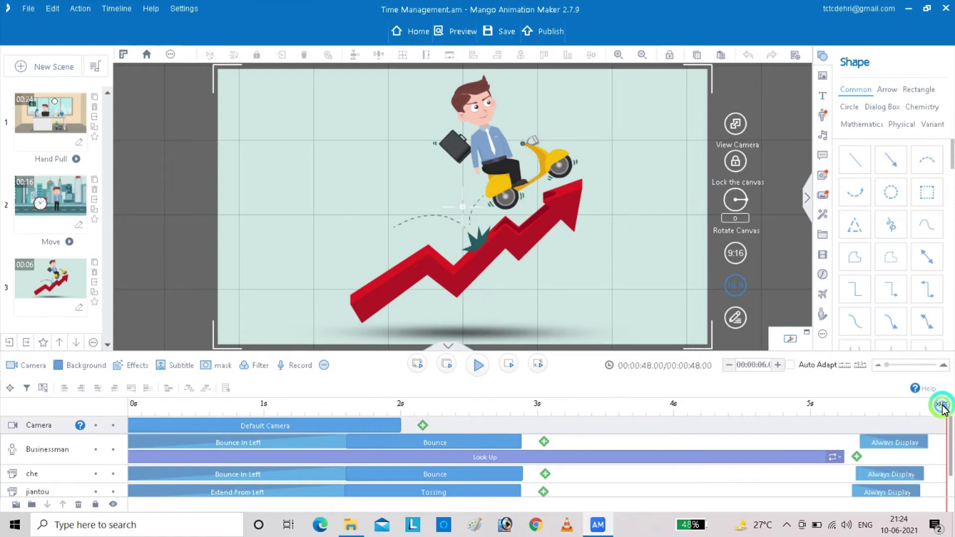
pyautogui.moveTo(943, 406)
pyautogui.mouseDown()
pyautogui.moveTo(790, 425)
pyautogui.moveTo(950, 419)
pyautogui.mouseUp()
pyautogui.click(505, 418)
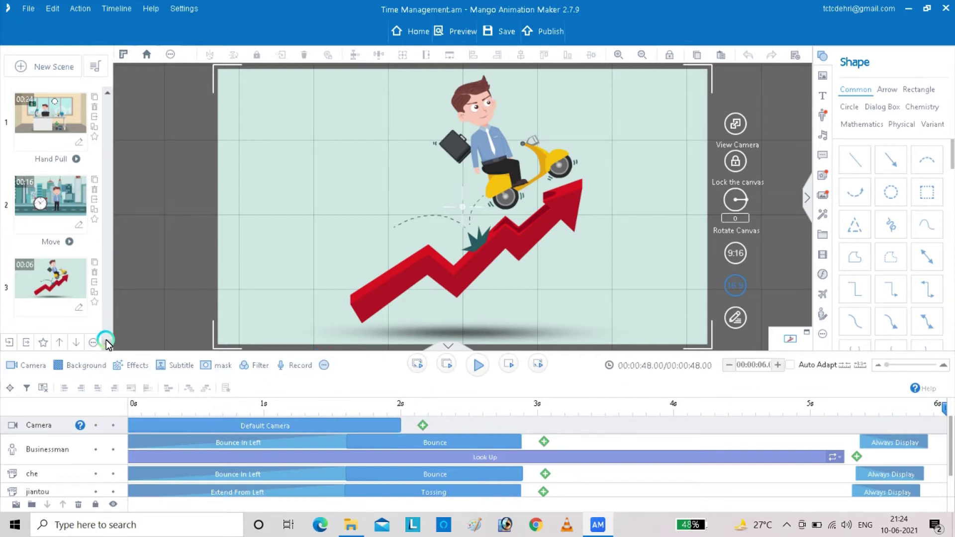
# - Add the cooperation-and-competition scene from the online Animated Scene folder as a new scene after scene 3
pyautogui.click(59, 74)
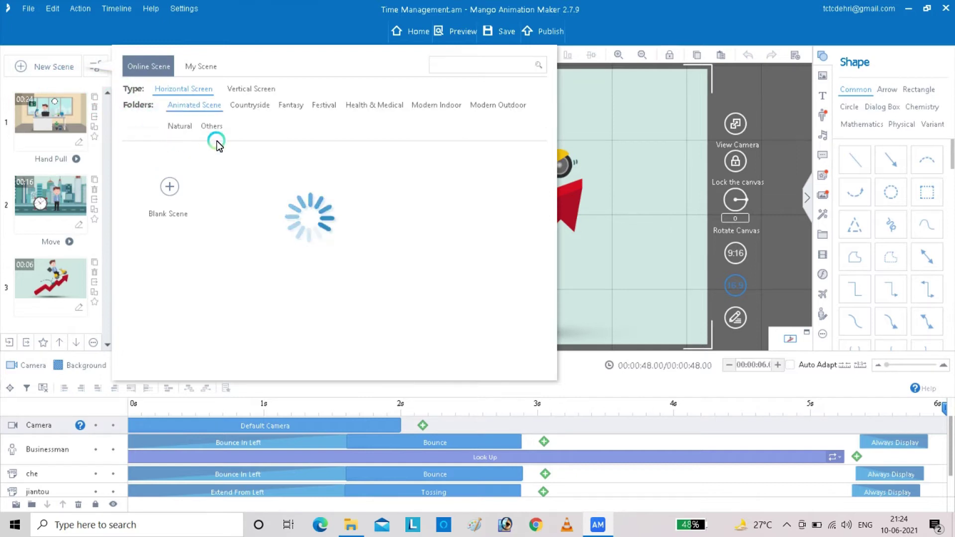
pyautogui.click(375, 109)
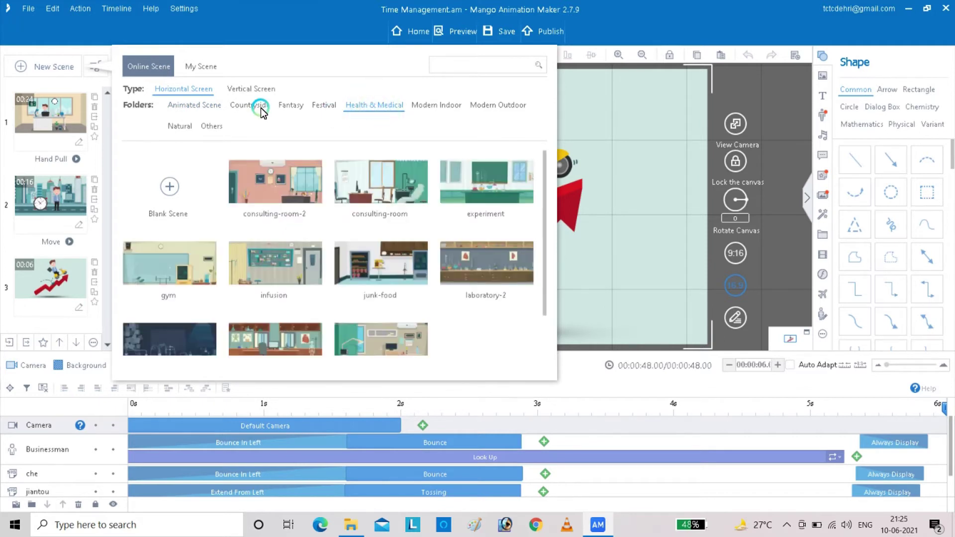
pyautogui.click(204, 109)
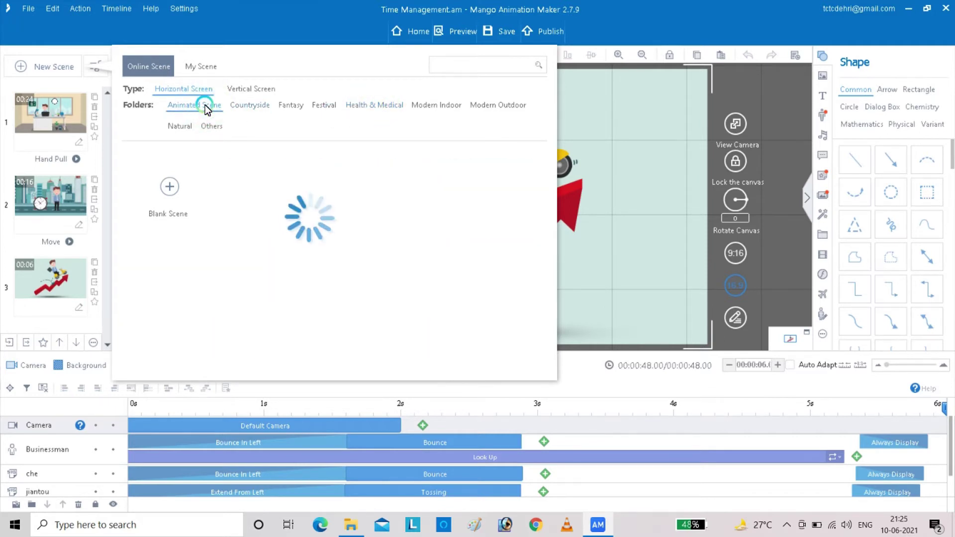
pyautogui.click(404, 220)
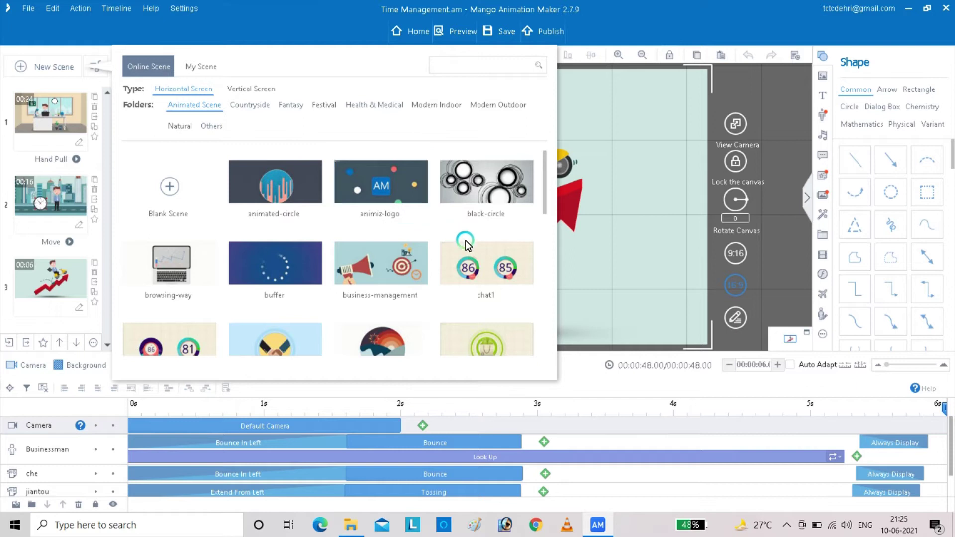
pyautogui.moveTo(546, 211); pyautogui.dragTo(533, 244)
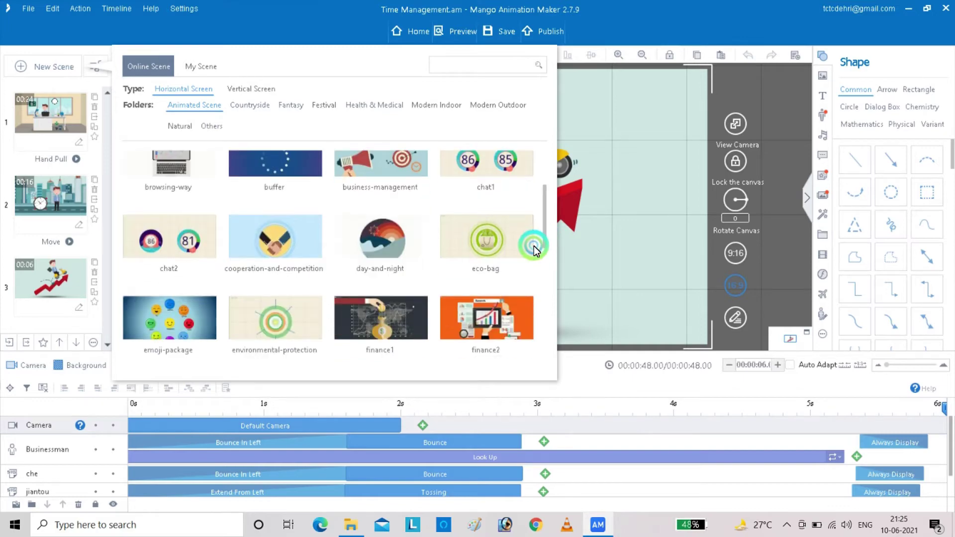
pyautogui.click(290, 234)
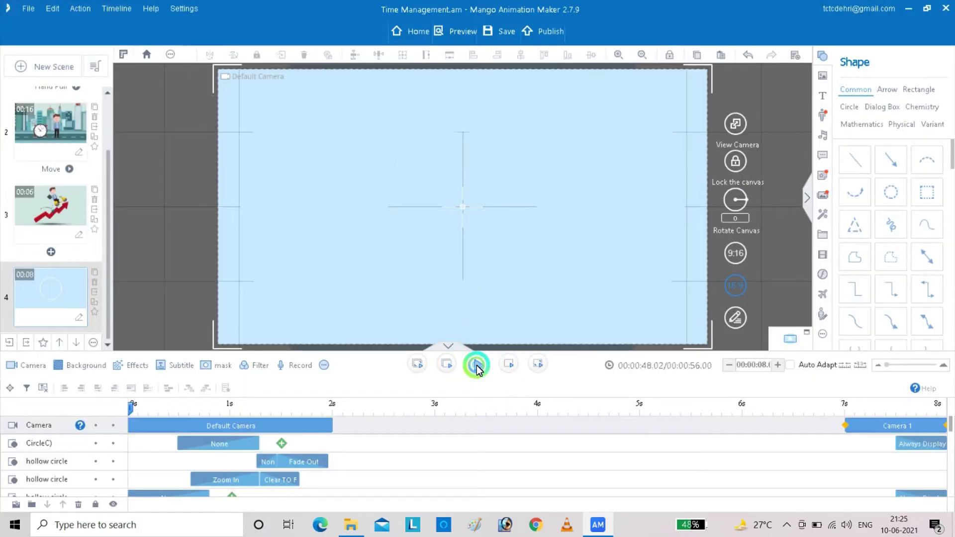
# - Play the start of scene 4 and return the playhead to 0 s
pyautogui.click(476, 366)
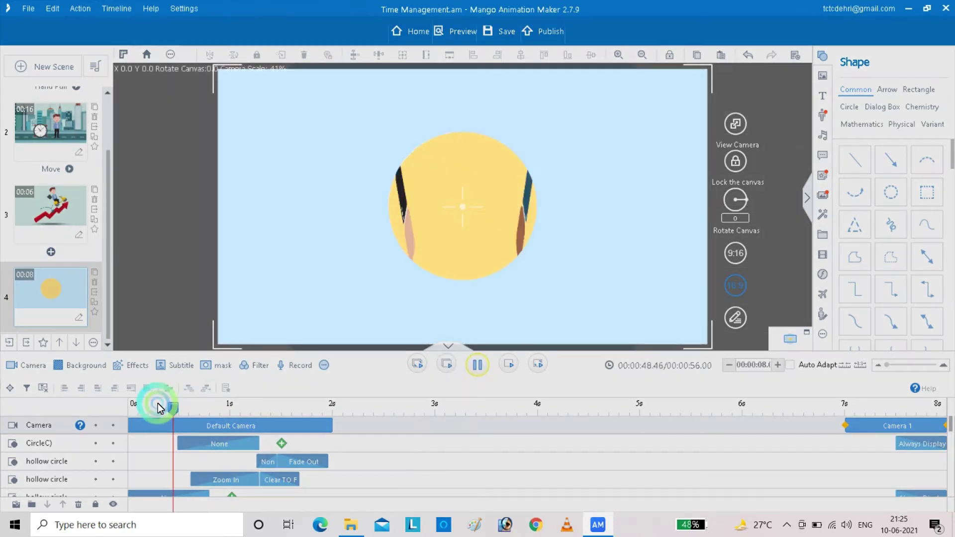
pyautogui.click(418, 368)
pyautogui.click(331, 410)
pyautogui.click(273, 410)
pyautogui.click(122, 410)
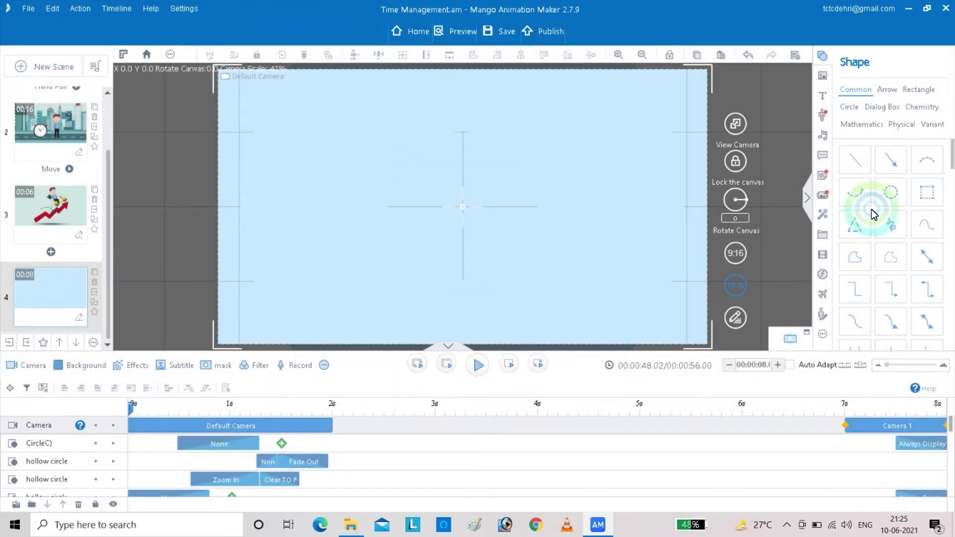
# - Add the blocky dark red sample text to scene 4 near the upper left of the canvas
pyautogui.click(823, 96)
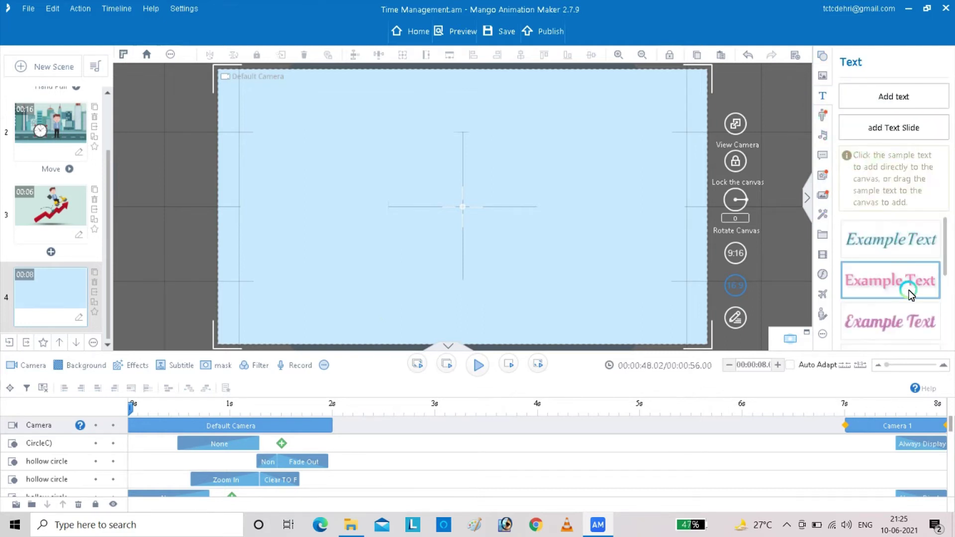
pyautogui.moveTo(945, 248); pyautogui.dragTo(307, 97)
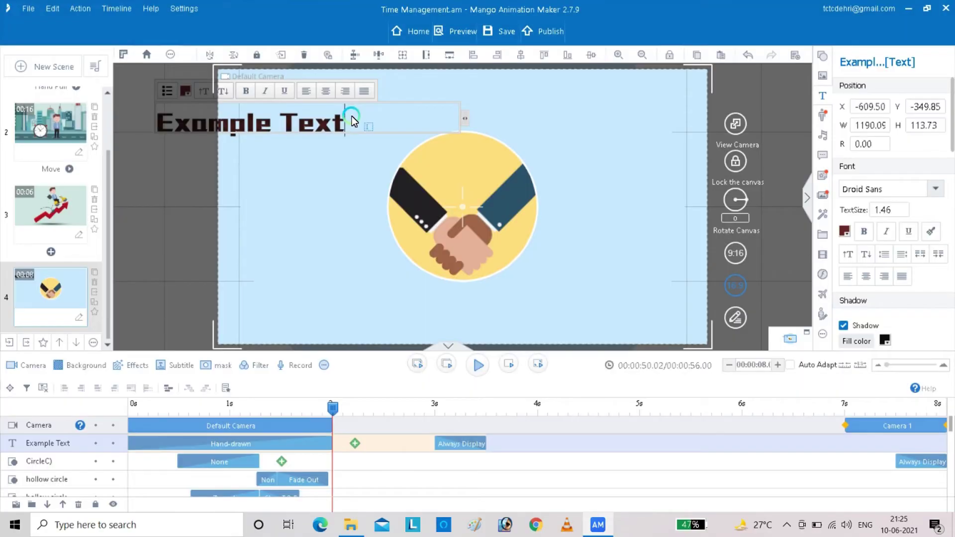
# - Replace the sample wording with "Like & Subscribe" above "Techmind computer 2.0", and widen the text box to about 2034 so each phrase fits one line
pyautogui.moveTo(352, 117); pyautogui.dragTo(114, 129)
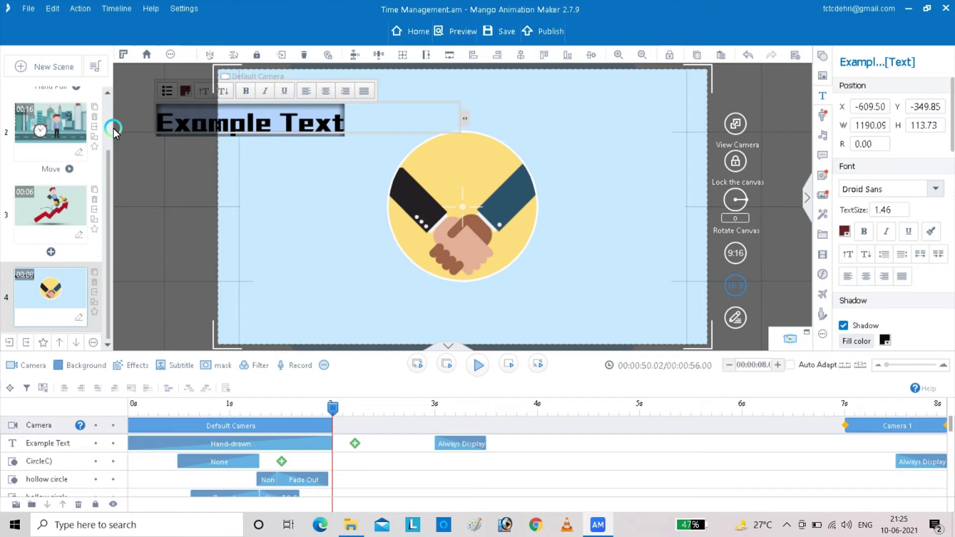
pyautogui.write('Like ')
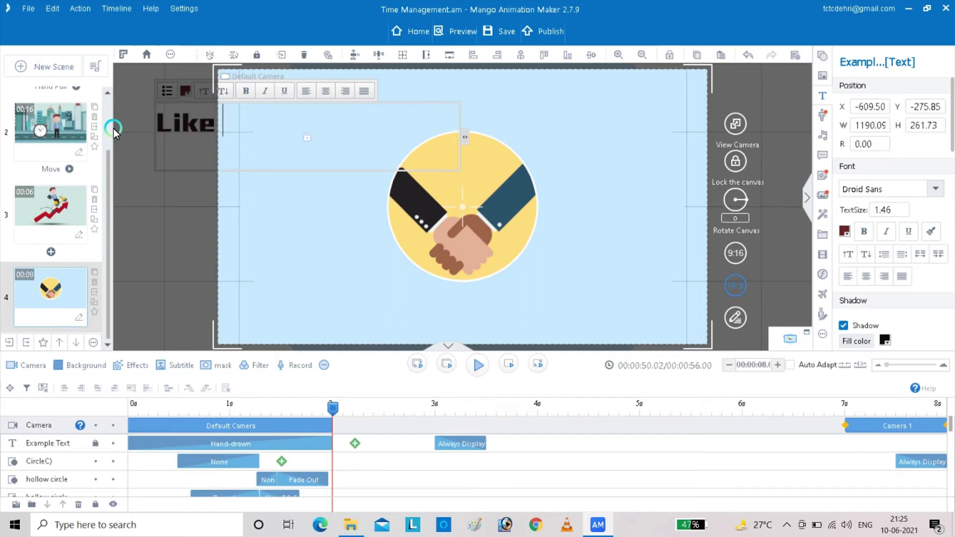
pyautogui.write('& Subs')
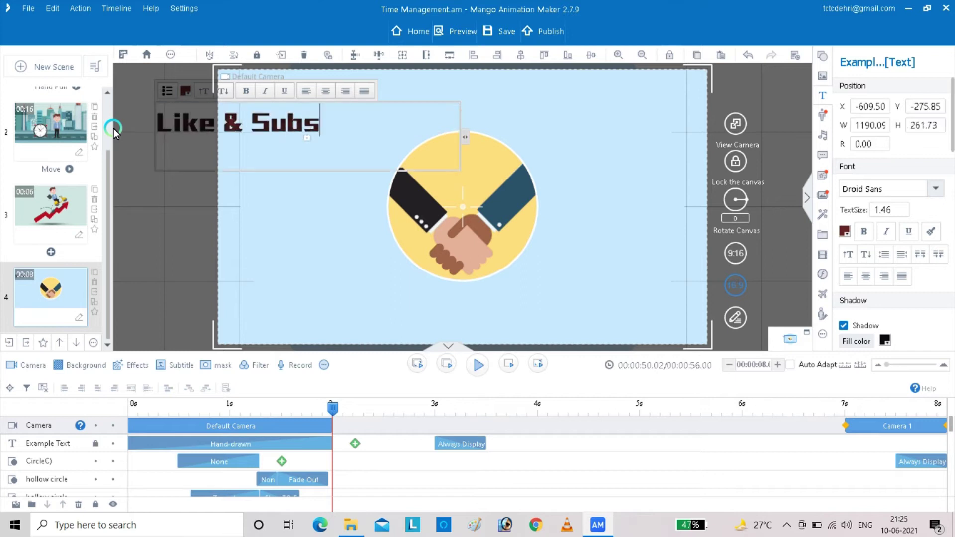
pyautogui.write('cribe')
pyautogui.press('Return')
pyautogui.write('Techmind co')
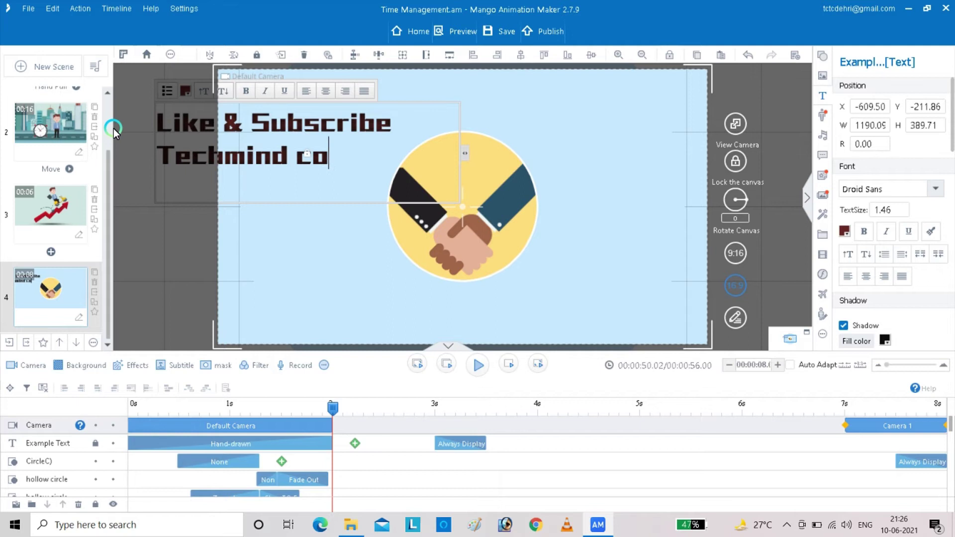
pyautogui.write('mputer')
pyautogui.press('Return')
pyautogui.write('2.0')
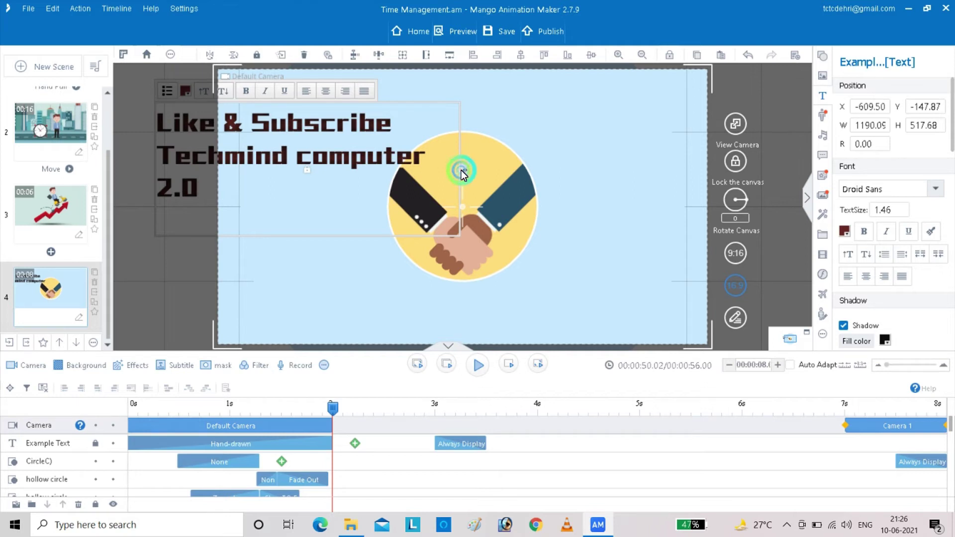
pyautogui.moveTo(462, 170); pyautogui.dragTo(488, 170)
pyautogui.moveTo(586, 159); pyautogui.dragTo(678, 141)
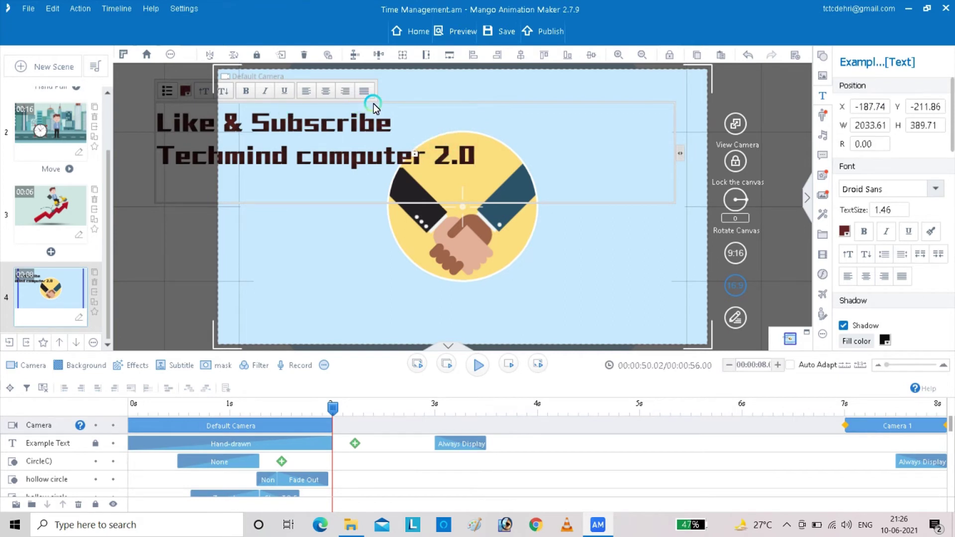
# - Set the font of the "Like & Subscribe" text to Arial Rounded MT Bold
pyautogui.click(246, 91)
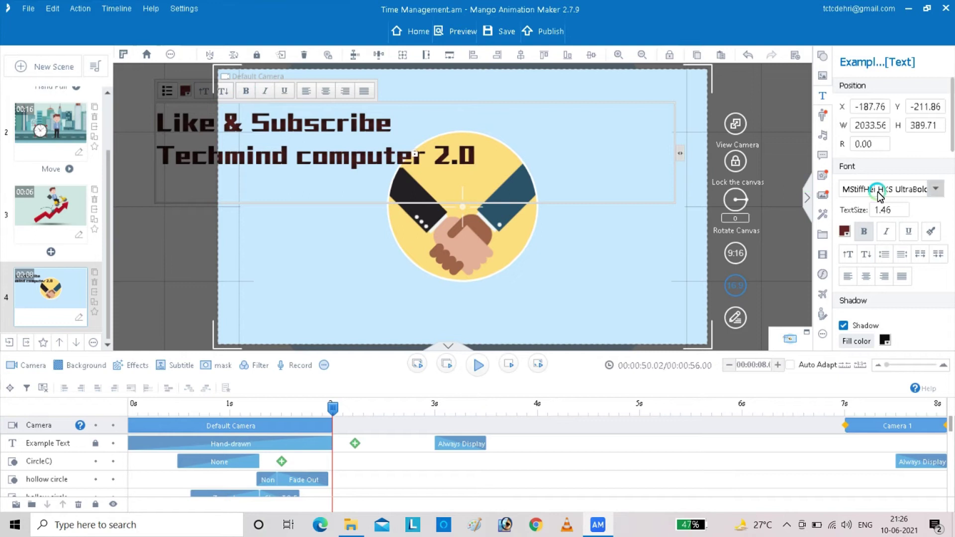
pyautogui.click(935, 189)
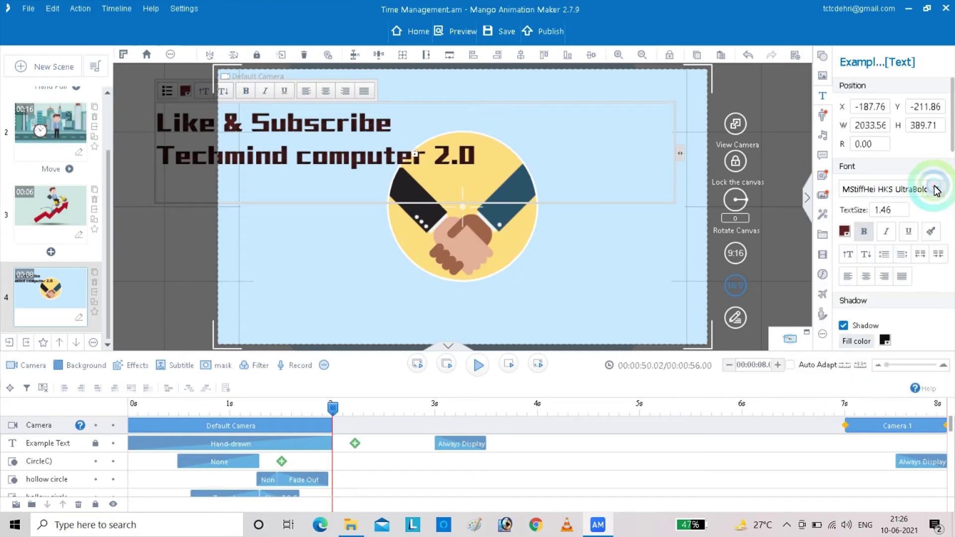
pyautogui.click(932, 193)
pyautogui.click(918, 193)
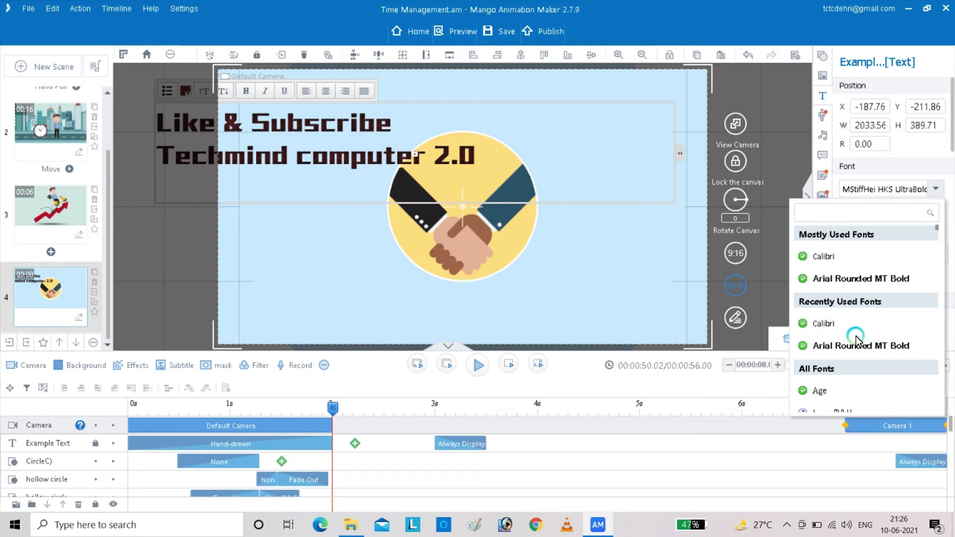
pyautogui.click(873, 278)
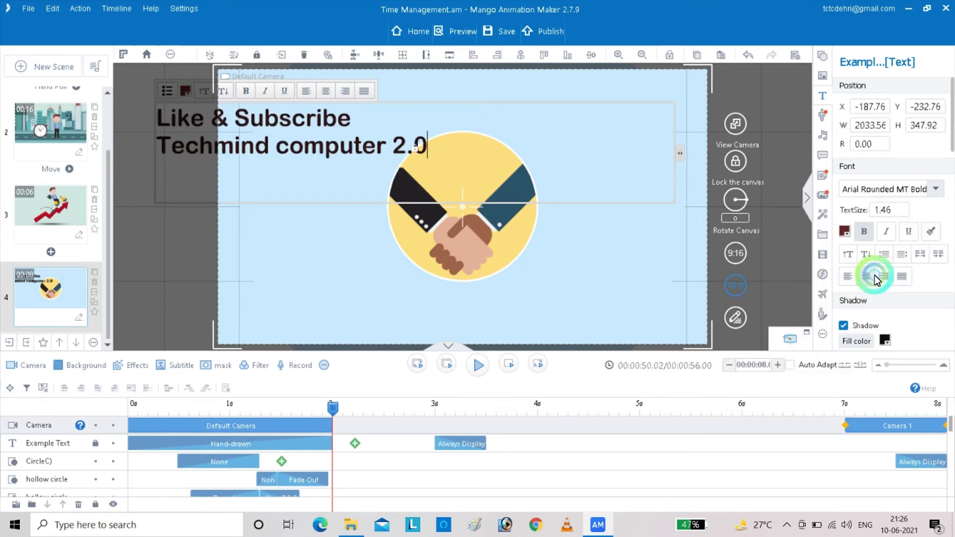
# - Make all of the "Like & Subscribe" text bold and colour it with the standard dark blue
pyautogui.click(246, 91)
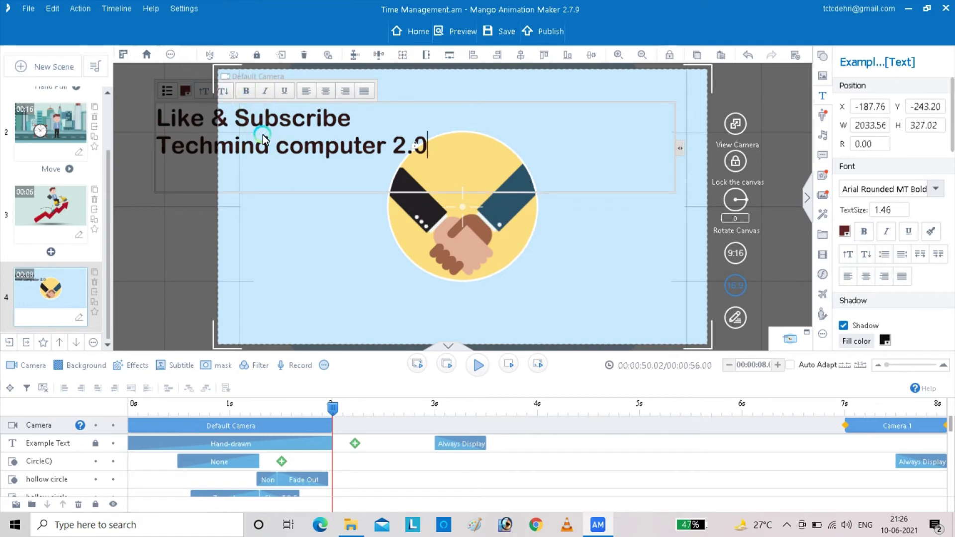
pyautogui.hotkey('ctrl', 'a')
pyautogui.click(244, 94)
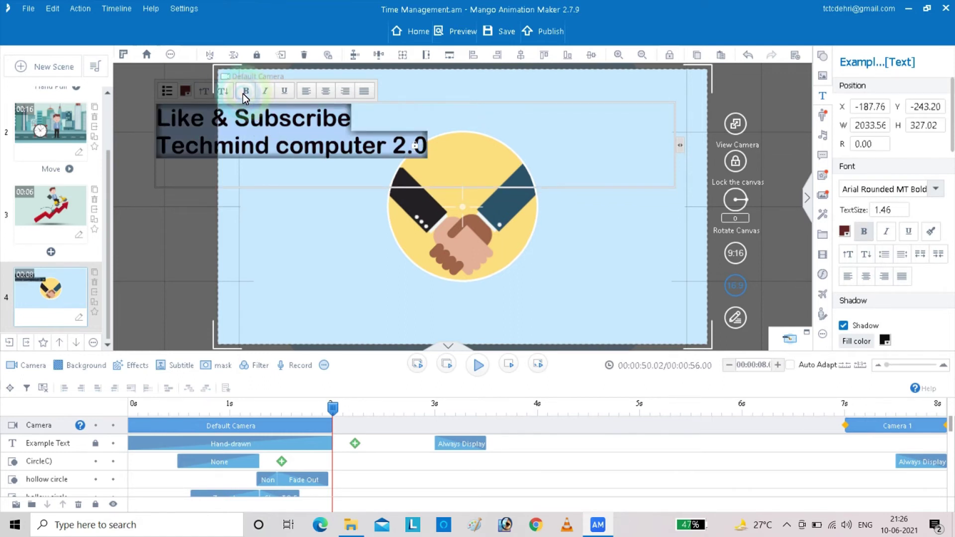
pyautogui.click(186, 91)
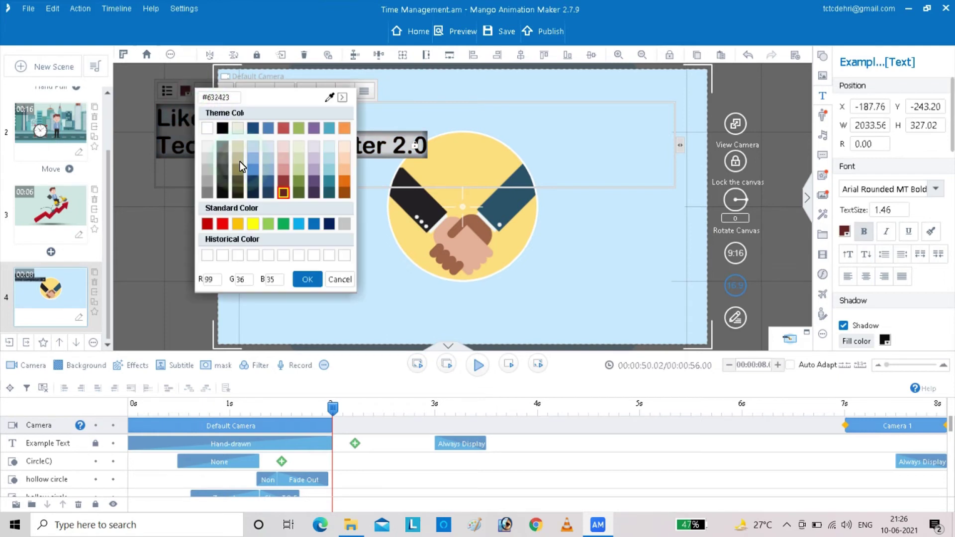
pyautogui.click(328, 224)
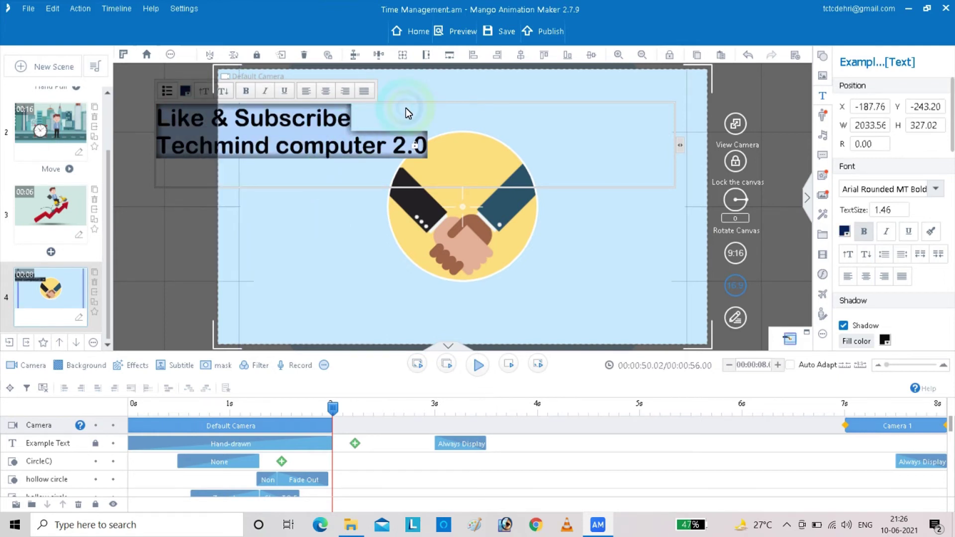
# - Try to reposition the "Like & Subscribe" text box on the scene 4 canvas
pyautogui.moveTo(431, 103); pyautogui.dragTo(431, 100)
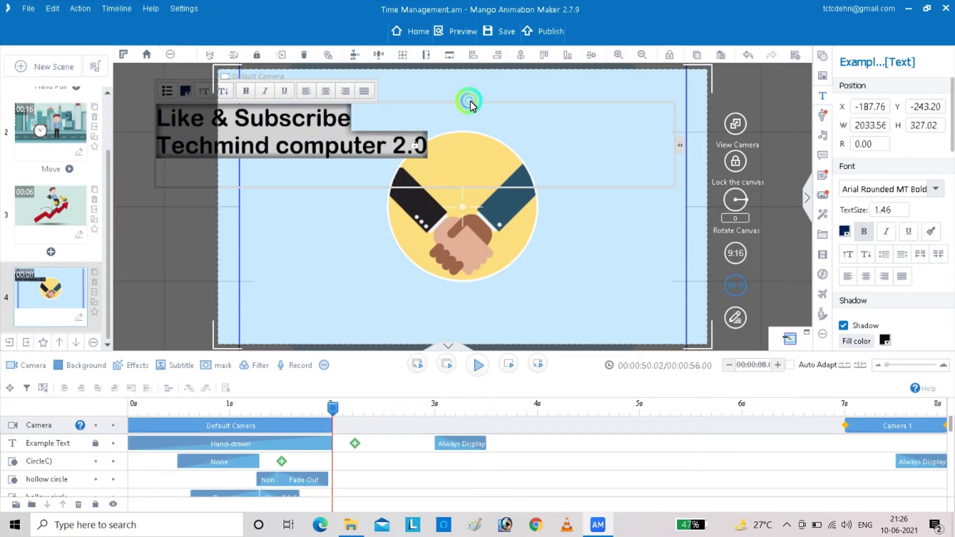
pyautogui.click(461, 133)
pyautogui.click(463, 123)
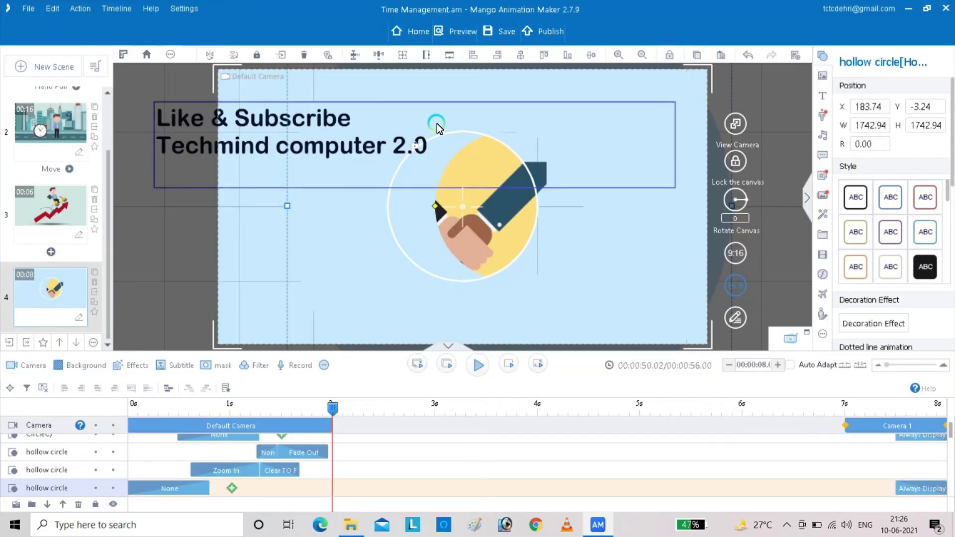
pyautogui.click(332, 105)
pyautogui.doubleClick(314, 118)
pyautogui.click(372, 112)
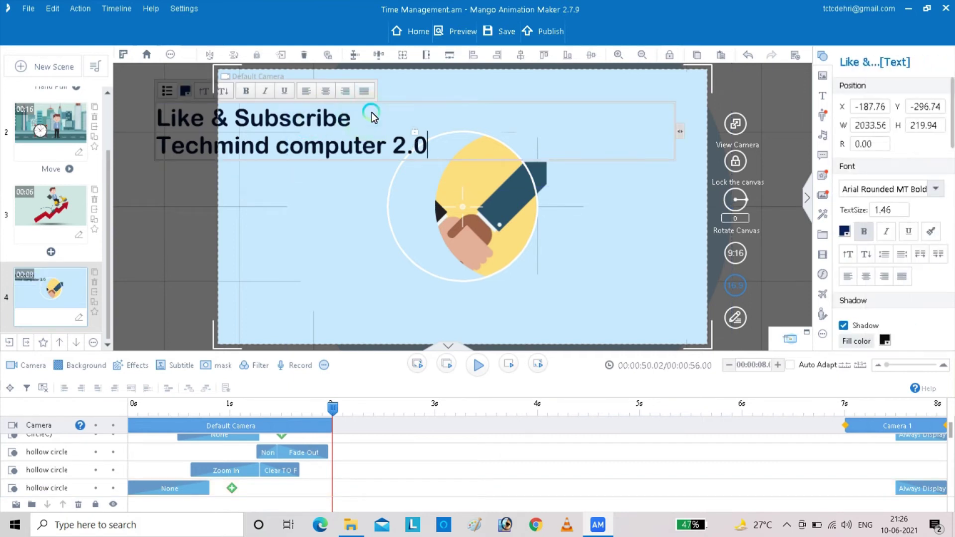
pyautogui.click(335, 189)
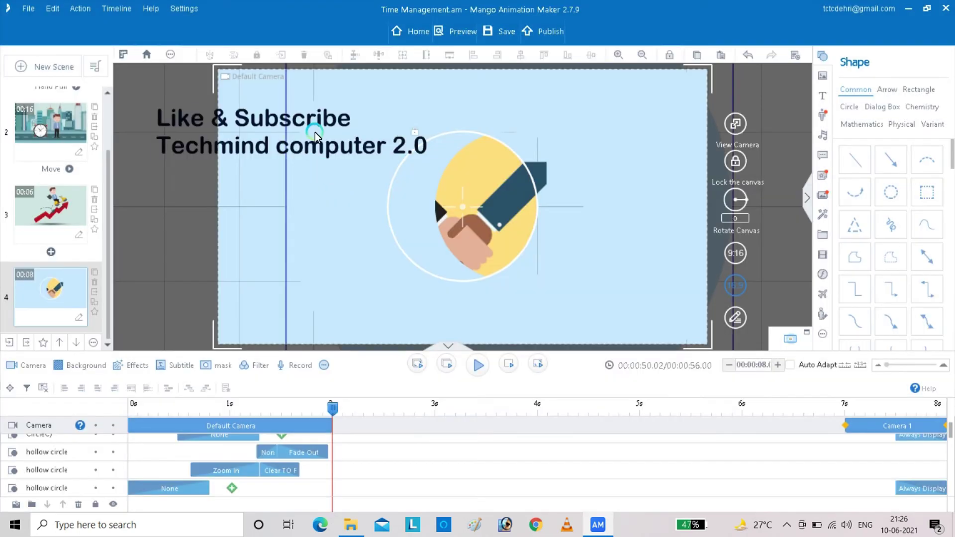
pyautogui.click(316, 123)
pyautogui.moveTo(317, 110); pyautogui.dragTo(382, 106)
pyautogui.moveTo(382, 106); pyautogui.dragTo(297, 139)
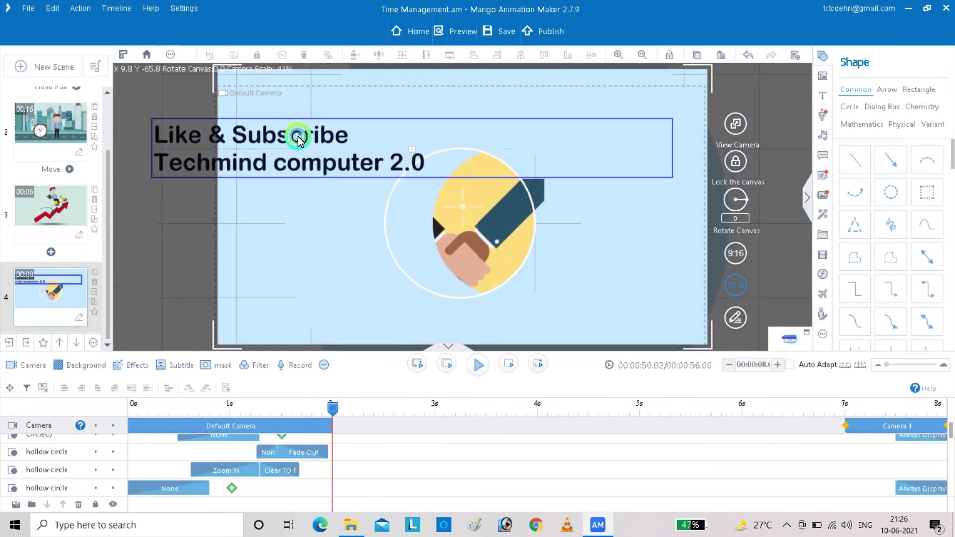
pyautogui.doubleClick(299, 139)
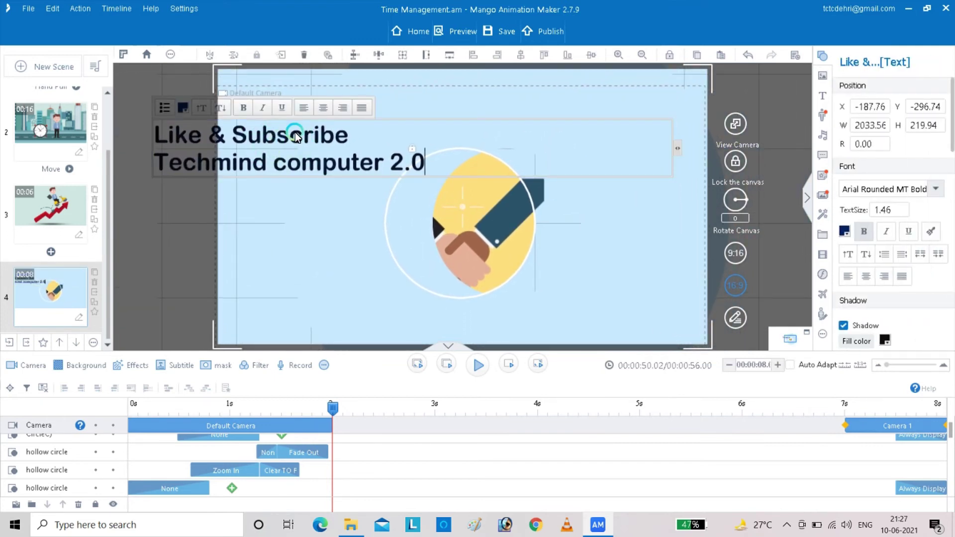
pyautogui.click(317, 140)
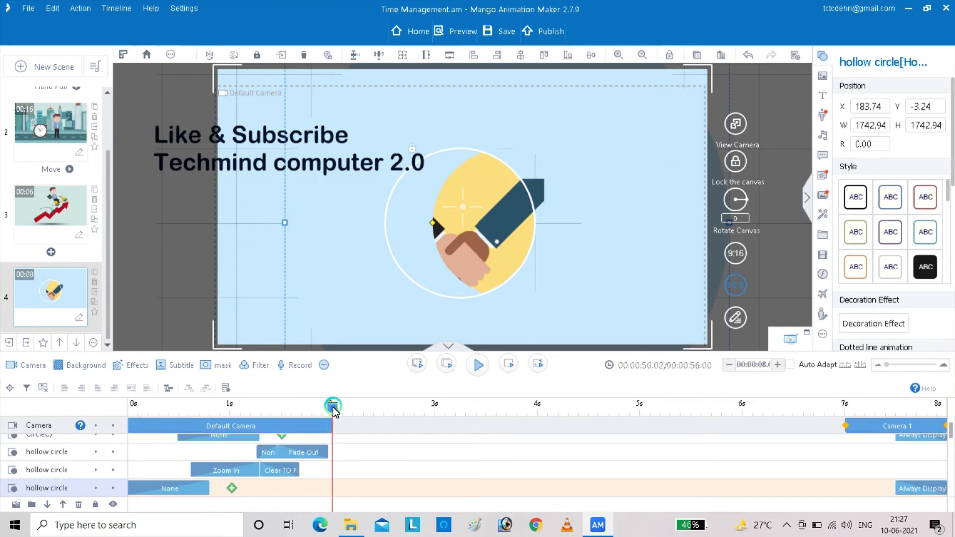
# - Unlock the "Like & Subscribe" text layer in the timeline
pyautogui.moveTo(951, 437); pyautogui.dragTo(951, 422)
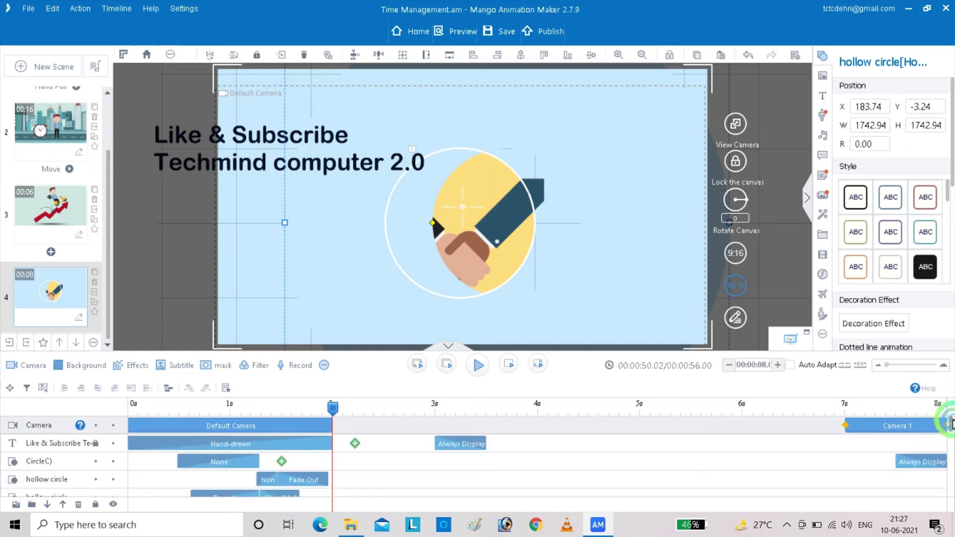
pyautogui.click(94, 444)
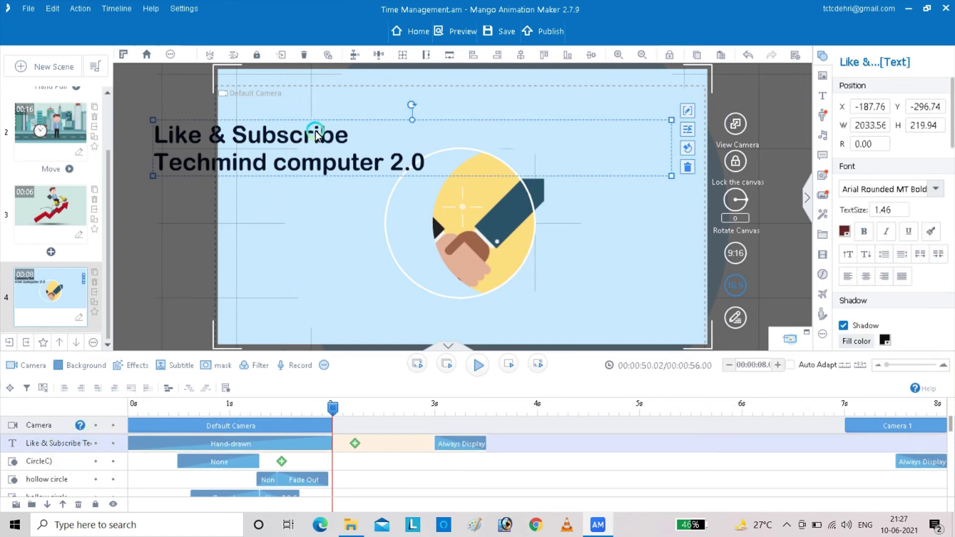
# - Try to move the unlocked "Like & Subscribe" text box by its upper edge, and undo the accidental shift of the hollow circle
pyautogui.click(381, 125)
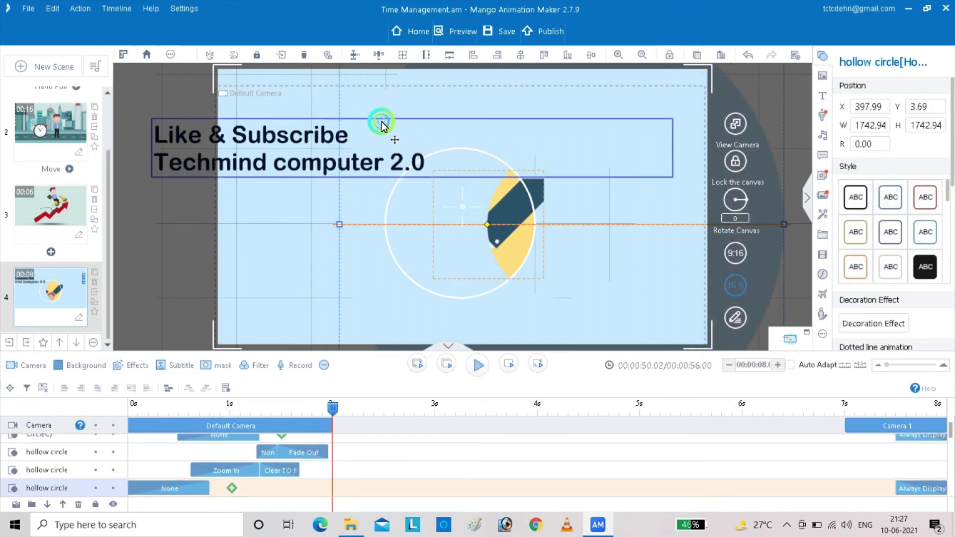
pyautogui.click(381, 123)
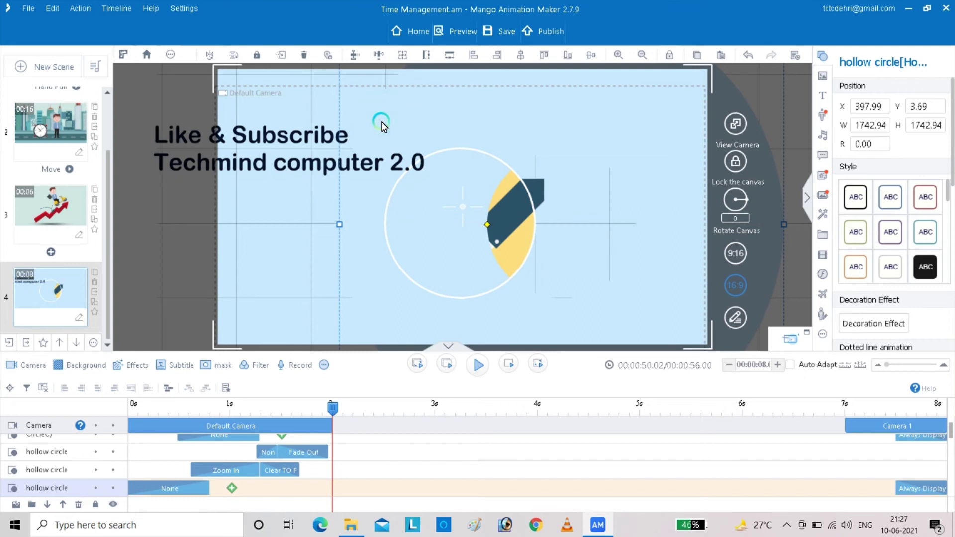
pyautogui.click(381, 121)
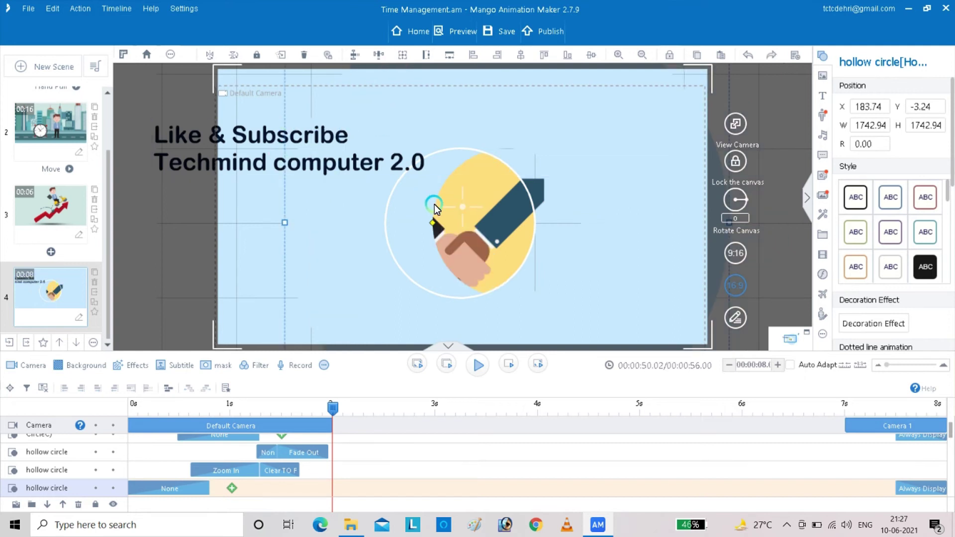
# - Move the large hollow circle back to about X -0.4 so it frames the whole handshake, and select the text
pyautogui.moveTo(426, 206); pyautogui.dragTo(389, 208)
pyautogui.click(308, 185)
pyautogui.click(285, 136)
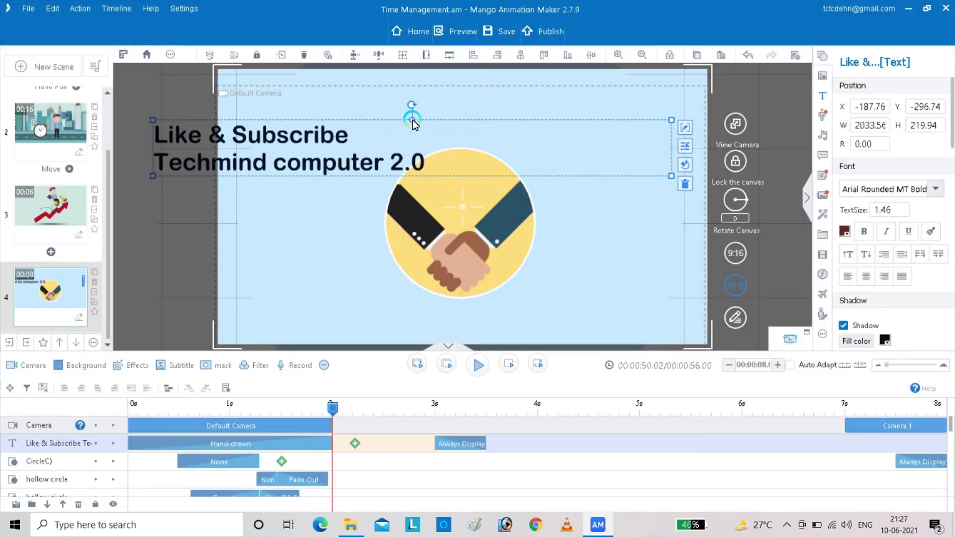
# - Try again to reposition the "Like & Subscribe" text box, and return the accidentally shifted hollow circle to its place around the handshake
pyautogui.moveTo(413, 124); pyautogui.dragTo(437, 120)
pyautogui.click(436, 120)
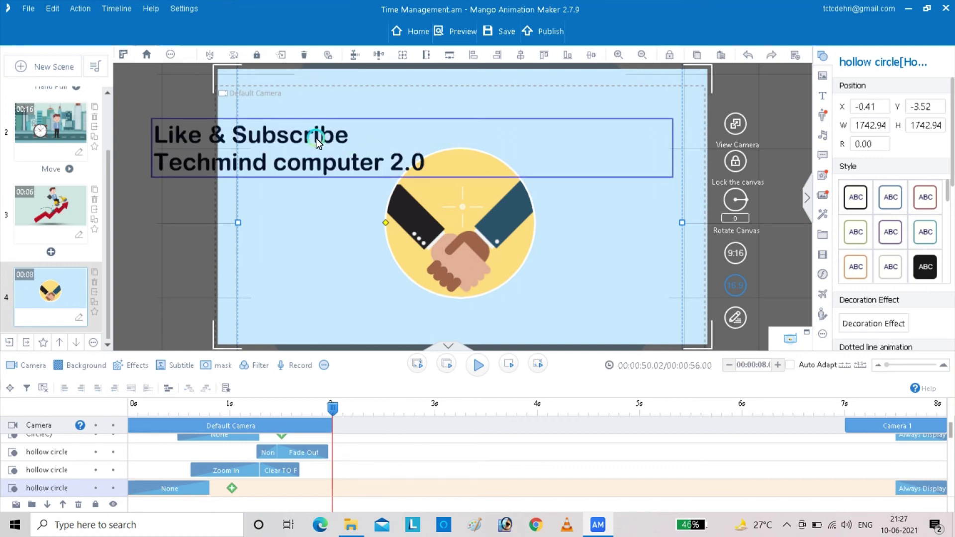
pyautogui.click(315, 139)
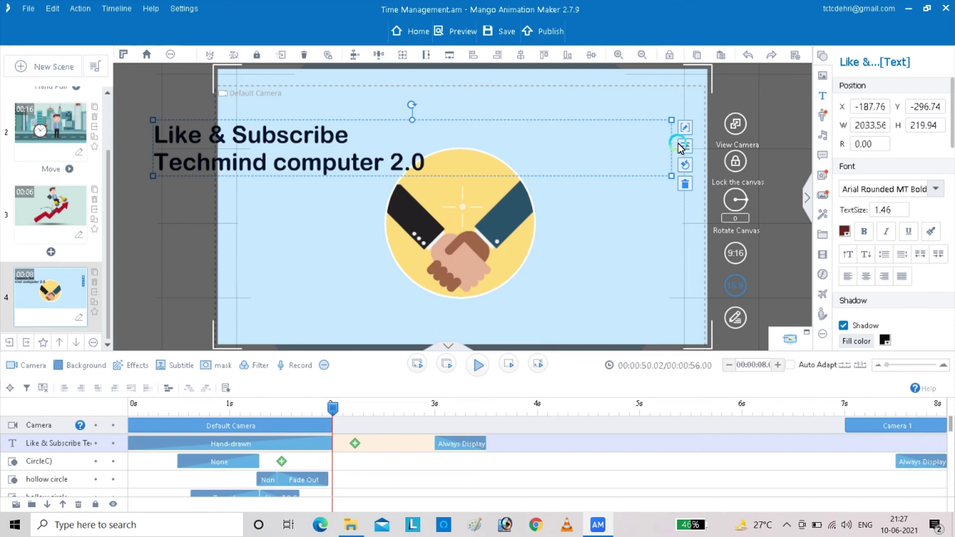
pyautogui.click(440, 140)
pyautogui.click(389, 120)
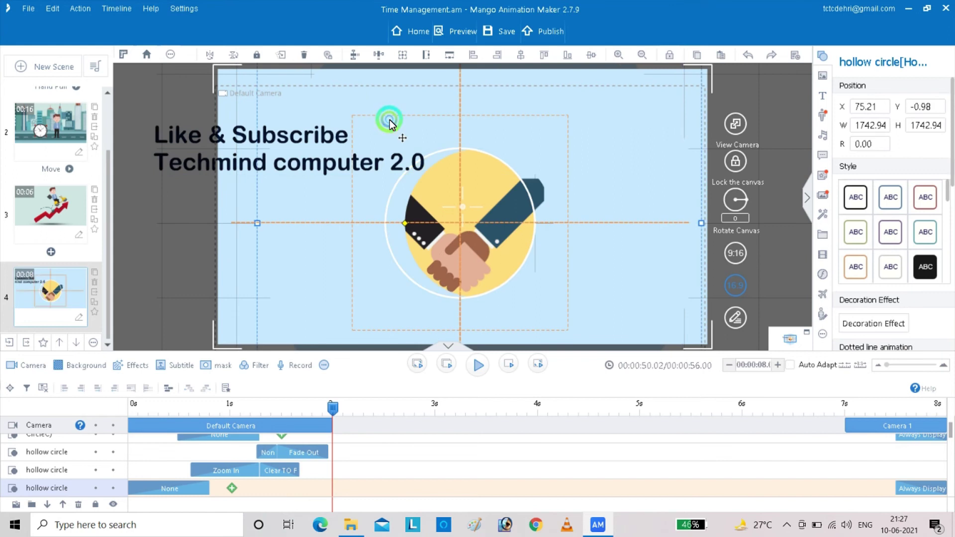
pyautogui.moveTo(390, 121); pyautogui.dragTo(370, 124)
# - Scale the "Like & Subscribe" text down to about size 1.04 and widen its box to about 1787
pyautogui.click(251, 142)
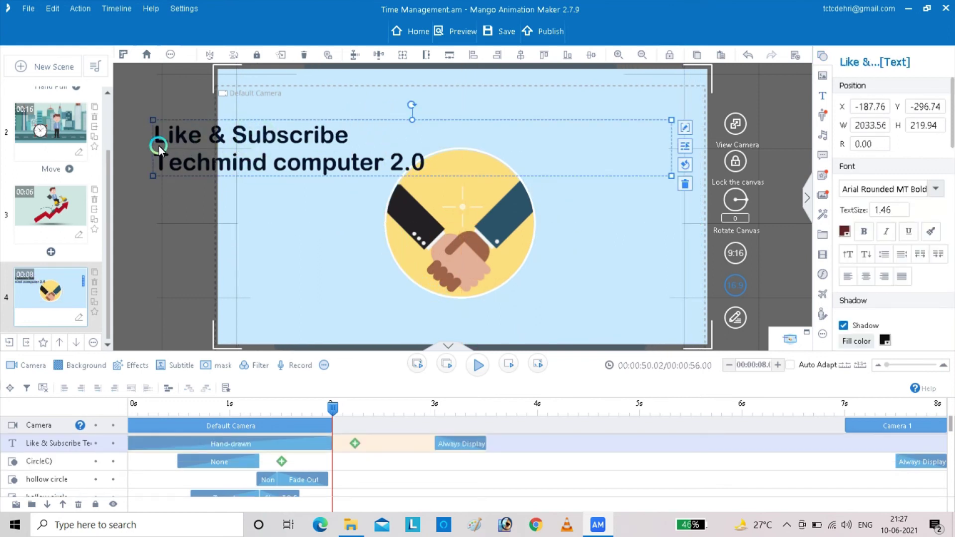
pyautogui.moveTo(154, 174); pyautogui.dragTo(232, 157)
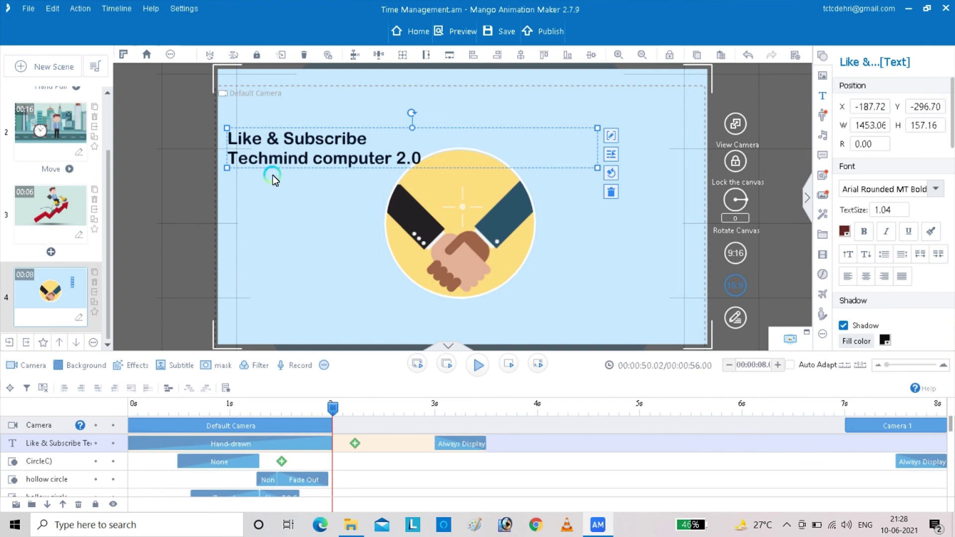
pyautogui.doubleClick(283, 145)
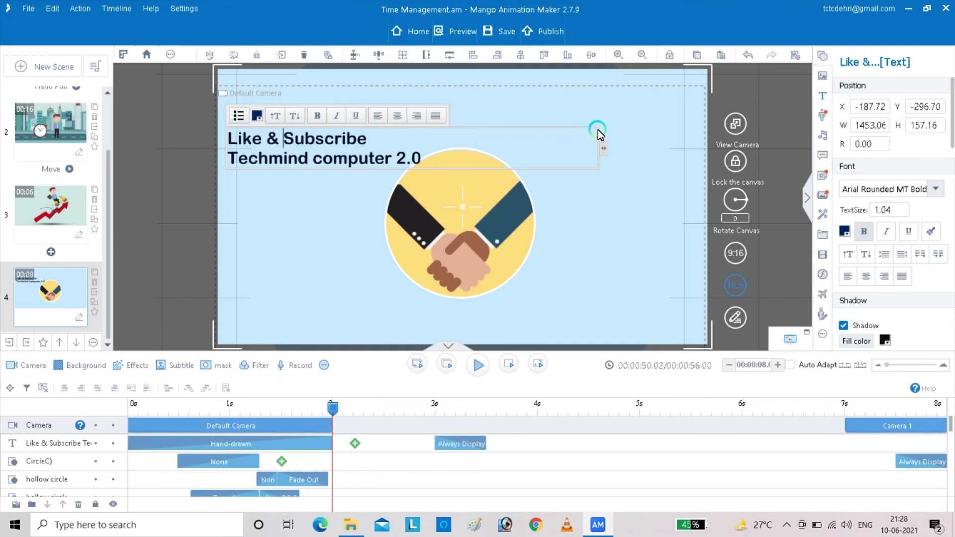
pyautogui.moveTo(601, 148); pyautogui.dragTo(688, 146)
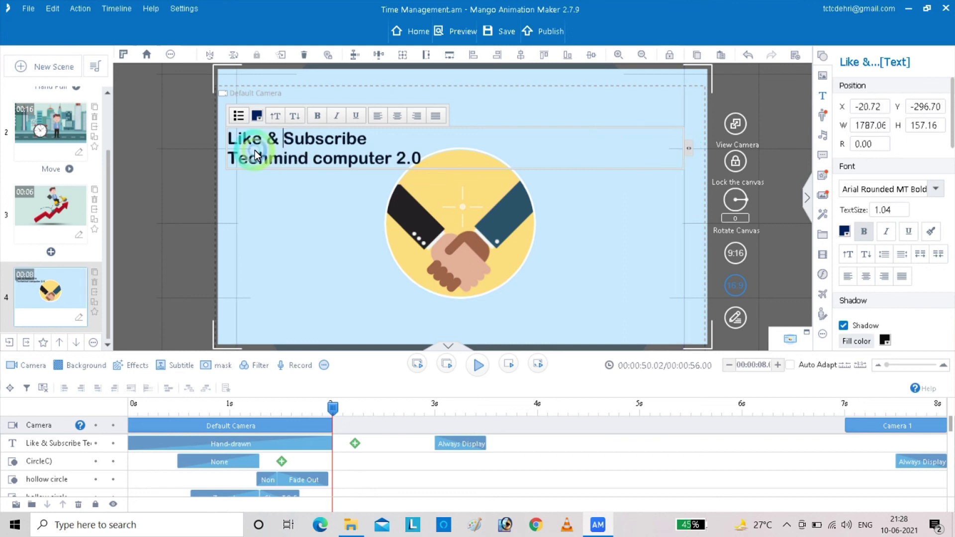
# - Play scene 4 from its start to preview the handshake and text animation
pyautogui.moveTo(228, 142); pyautogui.dragTo(351, 119)
pyautogui.scroll(-2, 348, 116)
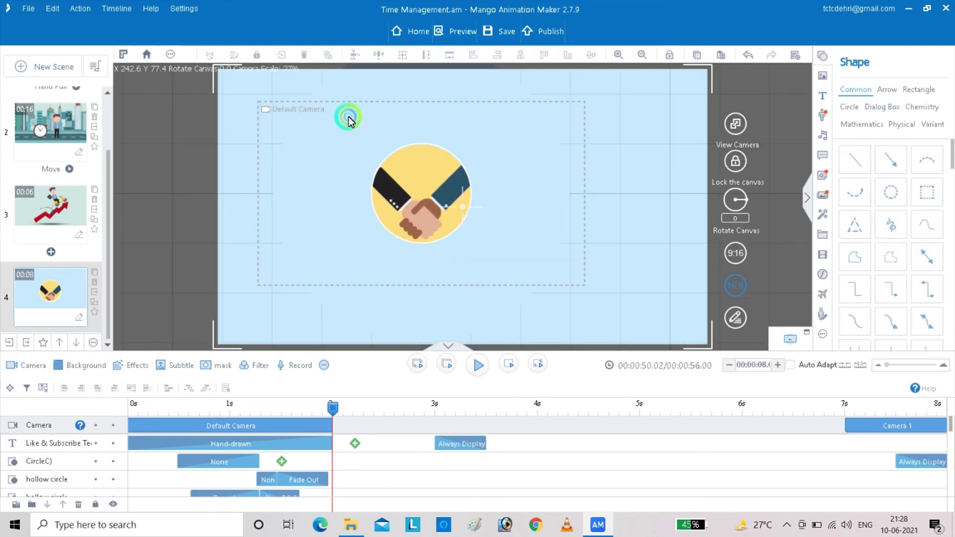
pyautogui.click(360, 135)
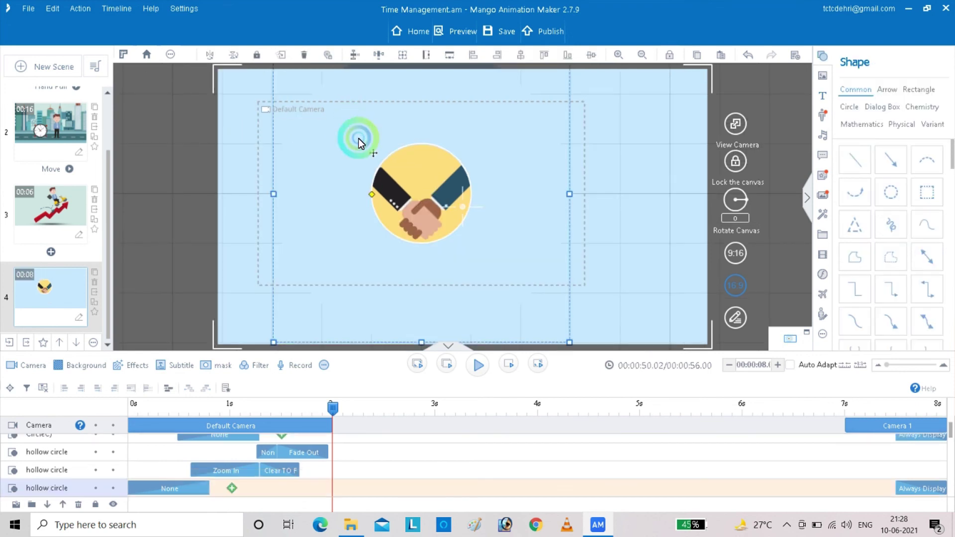
pyautogui.moveTo(330, 406); pyautogui.dragTo(71, 405)
pyautogui.press('space')
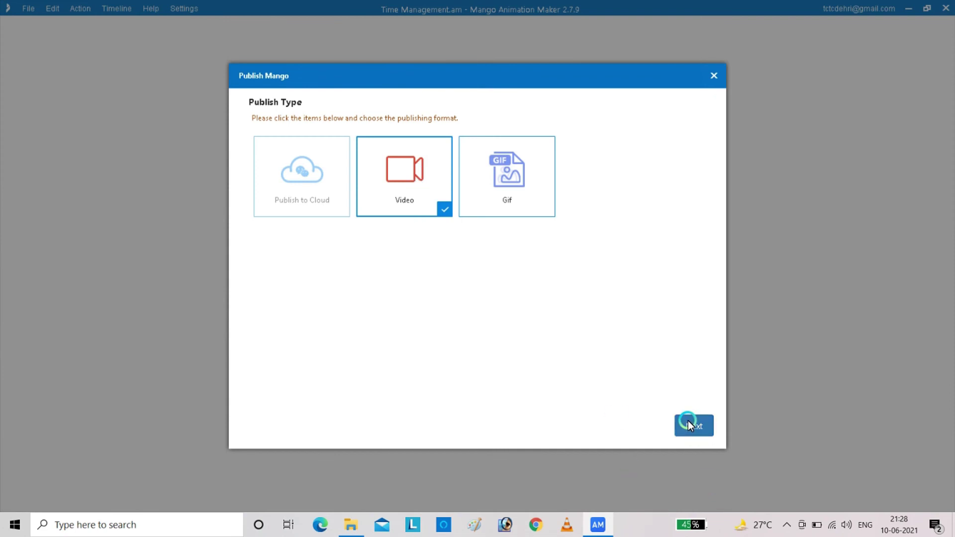
# - Choose to publish the project as a video and replace the default output file name with one starting "time m"
pyautogui.click(693, 425)
pyautogui.moveTo(577, 160); pyautogui.dragTo(495, 199)
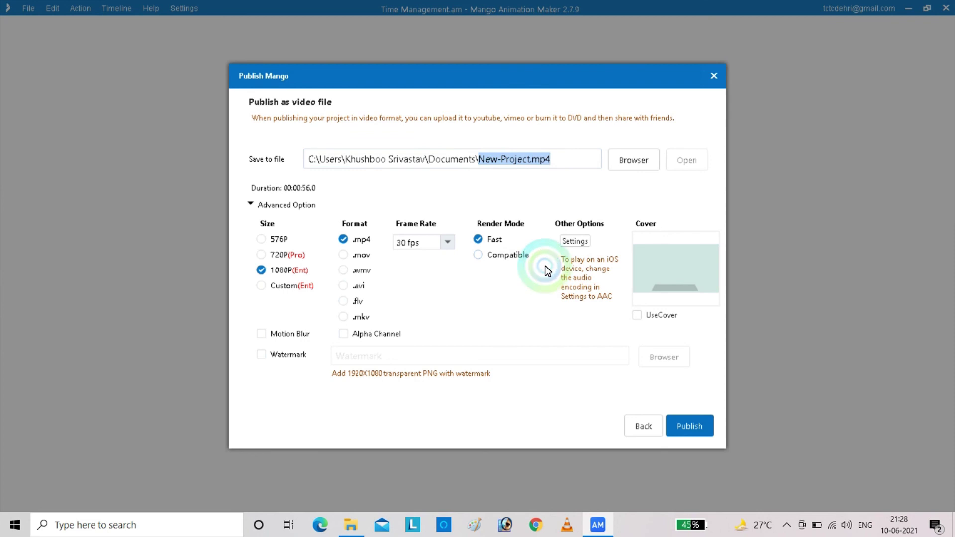
pyautogui.write('time')
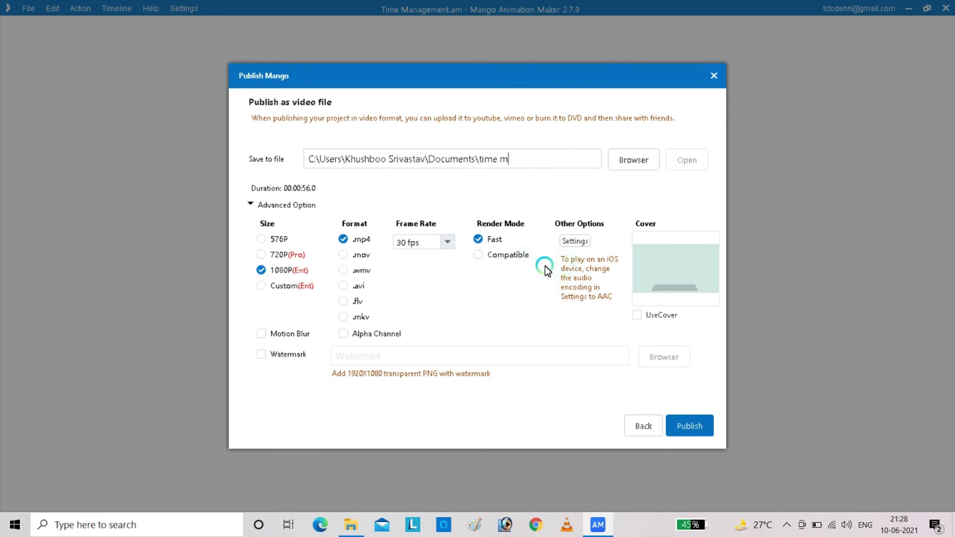